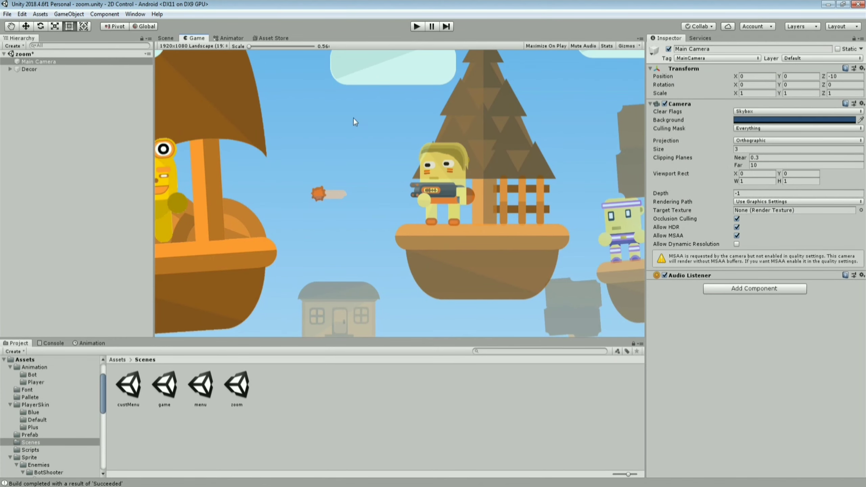
Set the Main Camera size to 6.5 and Position X to -2.87, then add a new script component.
key(ctrl+1)
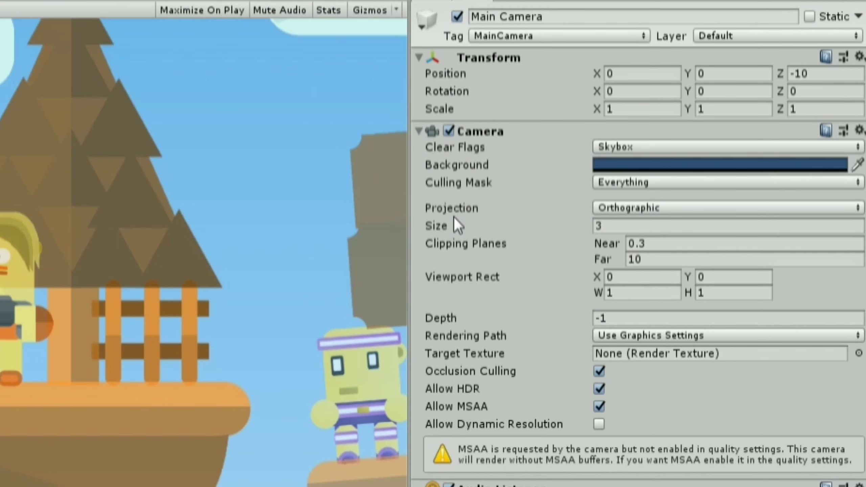
mouse_move(445, 224)
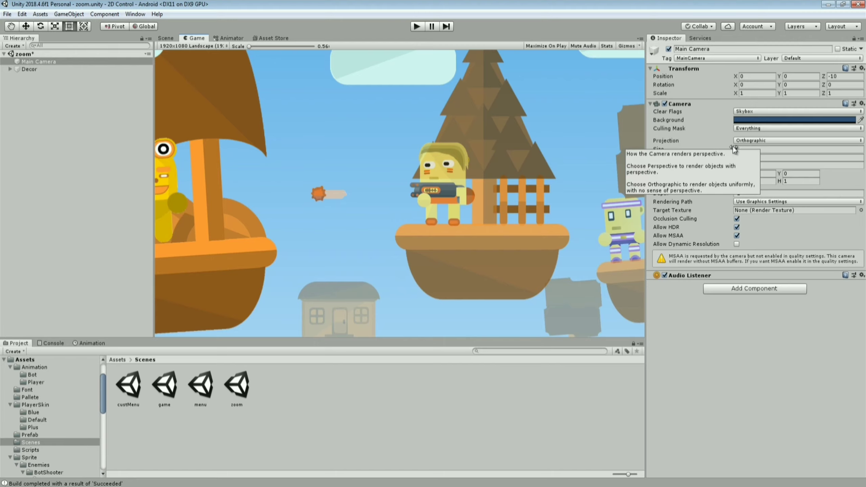
mouse_move(732, 150)
mouse_down()
mouse_move(719, 150)
mouse_move(759, 151)
mouse_up()
click(532, 189)
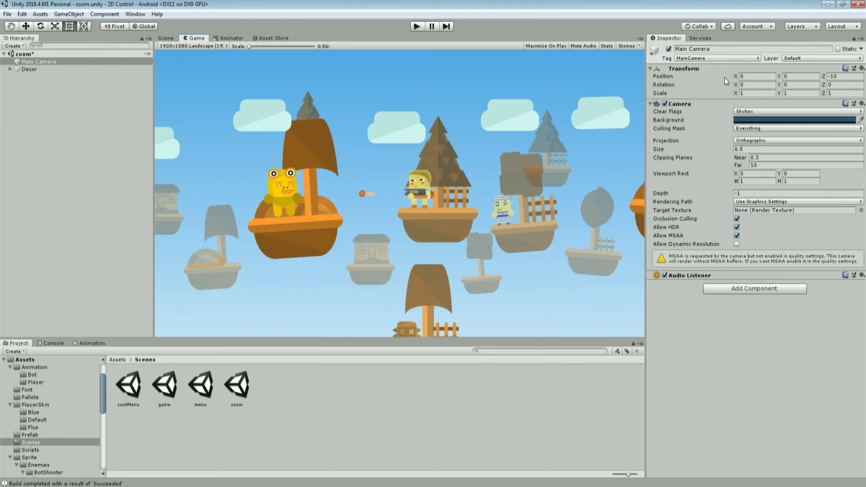
drag(731, 75, 696, 81)
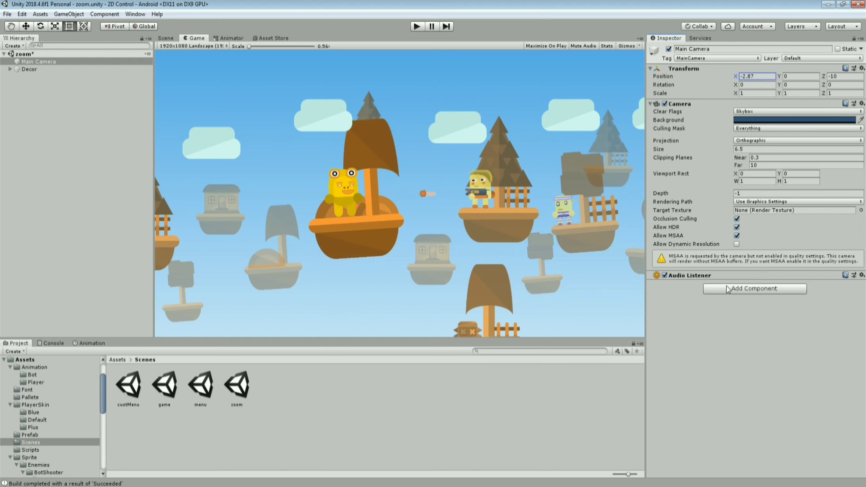
click(765, 291)
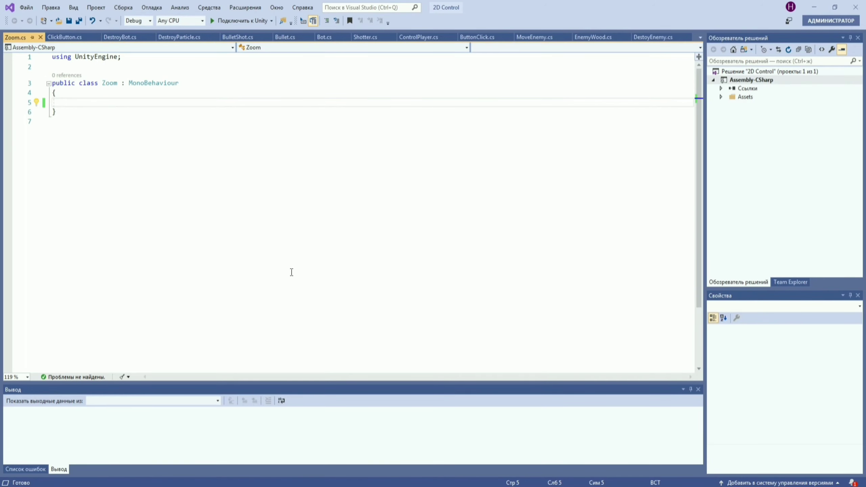
Add the fields Vector3 touchStart, public float maxZoom and public float minZoom to Zoom.cs.
text(Vector3 touchStart;)
key(Return)
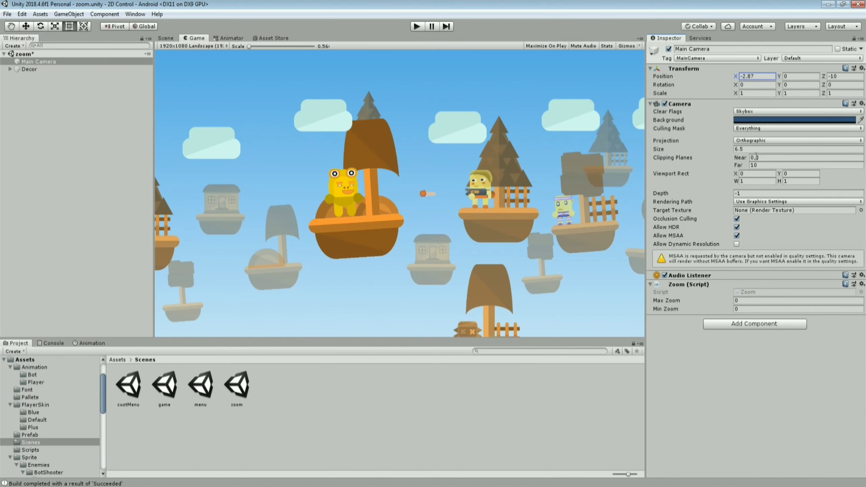
Set the camera Size to 3 and Min Zoom to 3, preview a larger Size, then set Max Zoom to 9.
click(750, 150)
text(3)
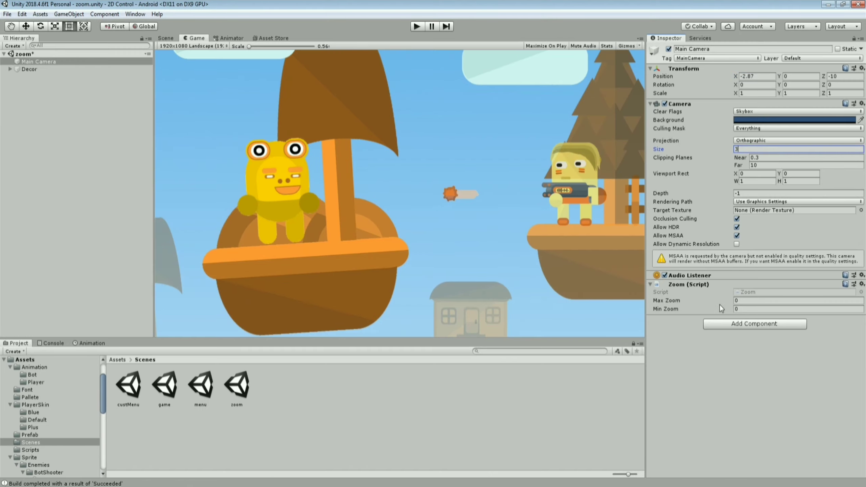
click(751, 309)
text(3)
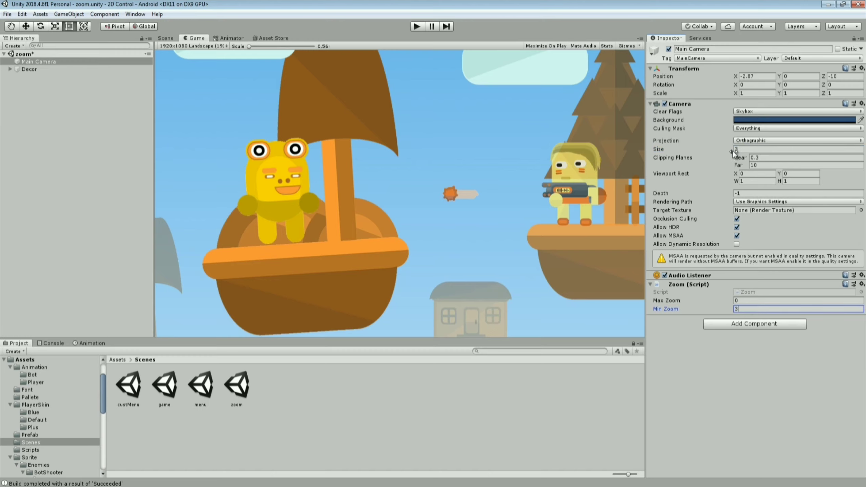
drag(733, 152, 832, 151)
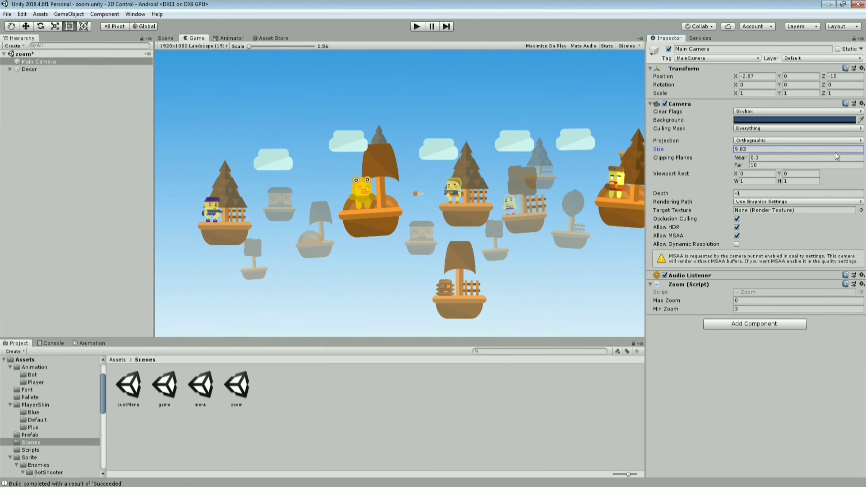
click(761, 300)
text(9)
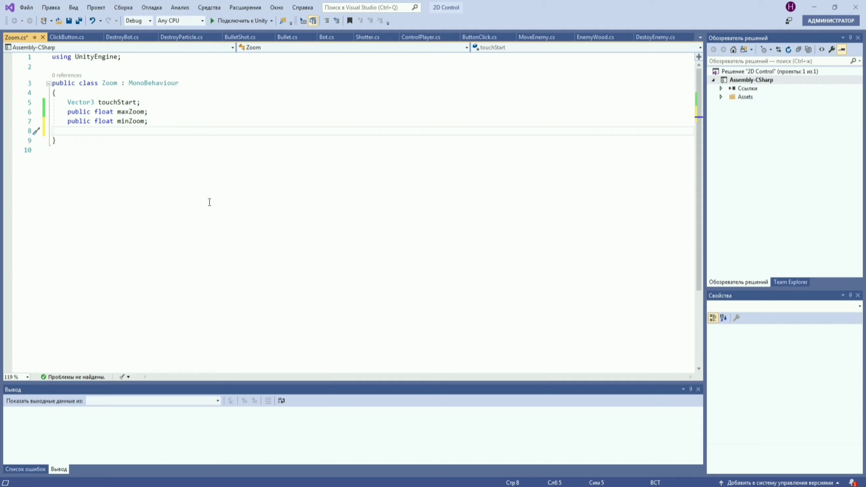
Add public float sensitivity and an Update() that stores the mouse-down world position in touchStart.
text(public float sensitivity;)
key(Return)
key(Return)
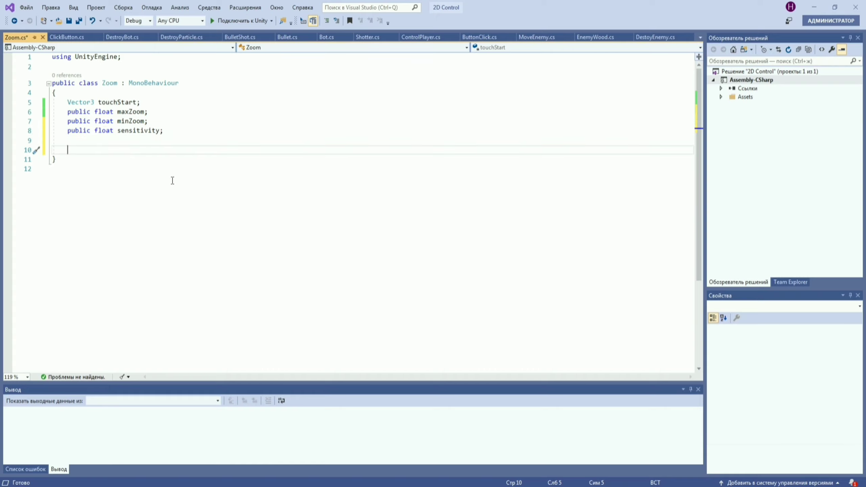
text(private void Update()     {         if (Input.GetMouseButtonDown(0))         {)
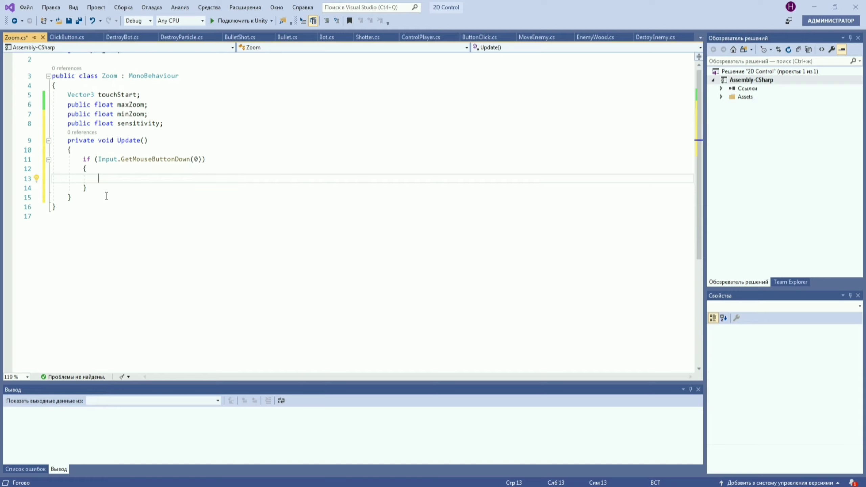
text(touchStart = GetComponent<Camera>().ScreenToWorldPoint(Input.mousePosition);)
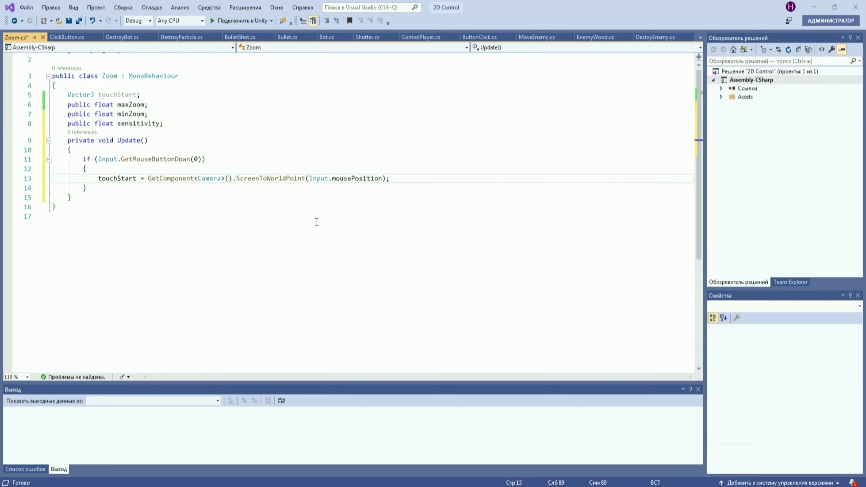
Add an Input.touchCount == 2 block reading both touches, their previous positions and the pinch difference.
key(Down)
key(Return)
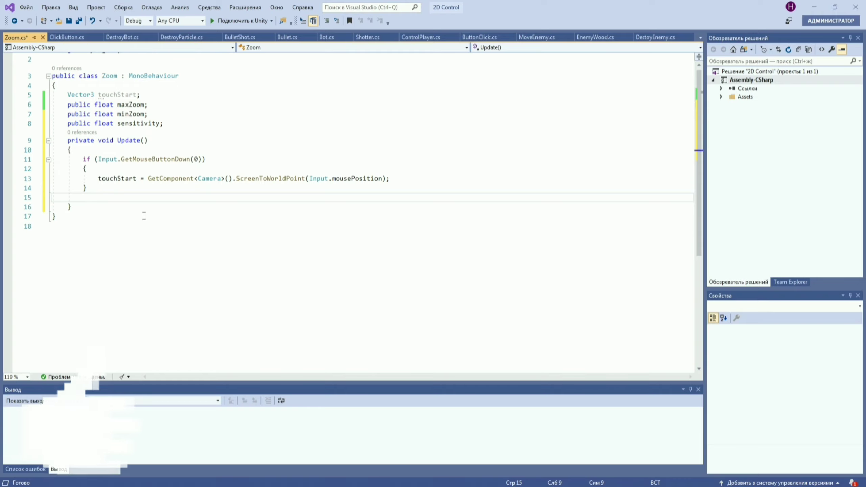
text(if (Input.touchCount == 2))
key(Return)
text({)
key(Return)
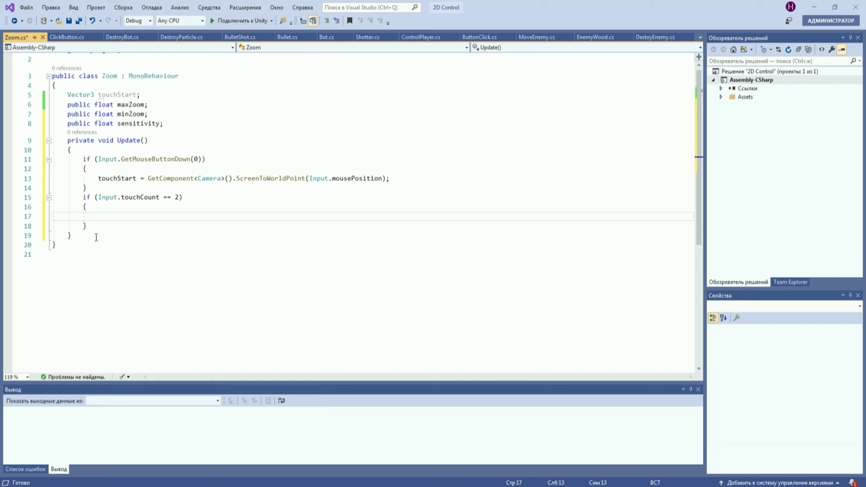
text(Touch touchZero = Input.GetTouch(0);)
key(Return)
text(Touch touchOne = Input.GetTouch(1);)
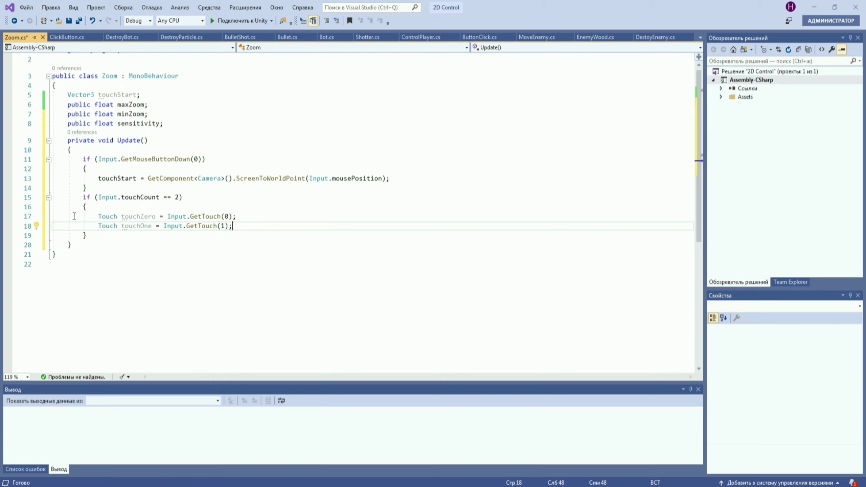
text(Vector2 touchZeroPrevPos = touchZero.position - touchZero.deltaPosition;             Vector2 touchOnePrevPos = touchOne.position - touchOne.deltaPosition;)
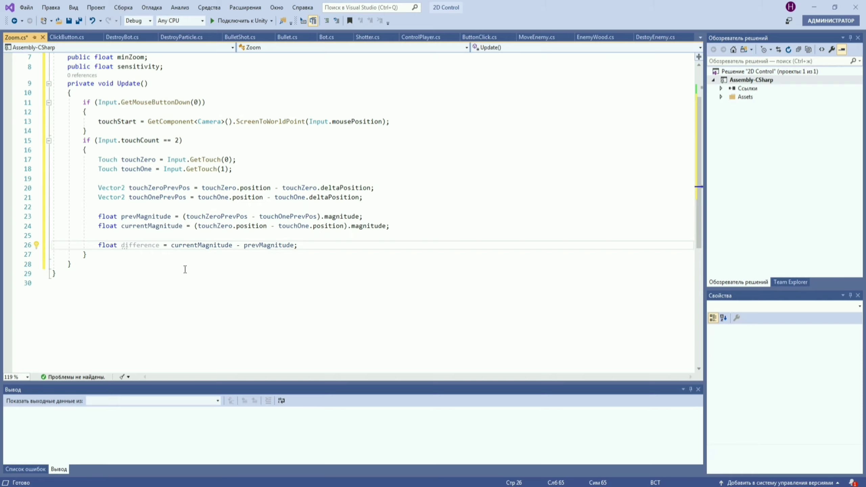
Add an empty else if (Input.GetMouseButton(0)) branch after the touch block.
click(233, 258)
key(Return)
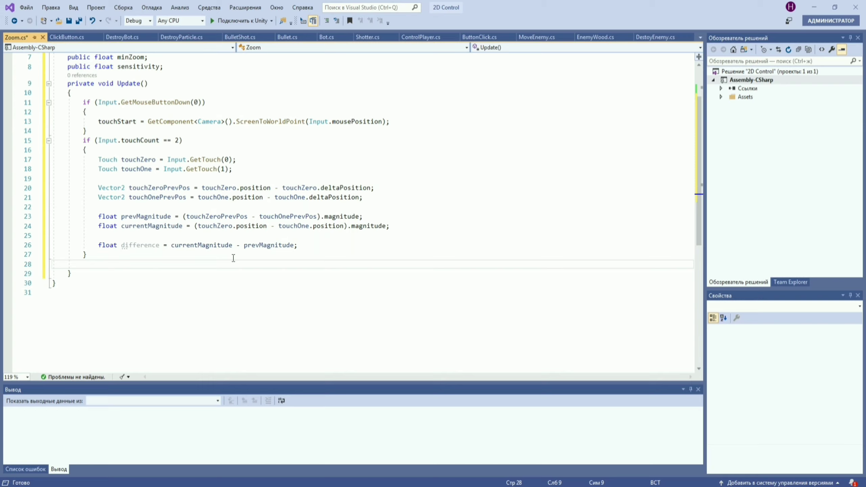
text(else if (Input.GetMouseButton(0)))
key(Return)
text({)
key(Return)
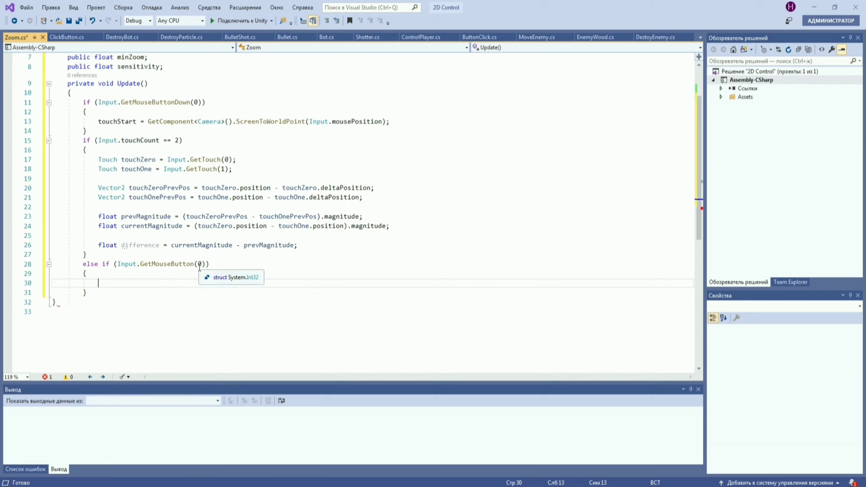
Fill the held-mouse branch with drag-direction panning, then add the clamping ZoomCamera(float increment) method.
text(Vector3 direction = touchStart - GetComponent<Camera>().ScreenToWorldPoint(Input.mousePosition);)
click(181, 308)
text(})
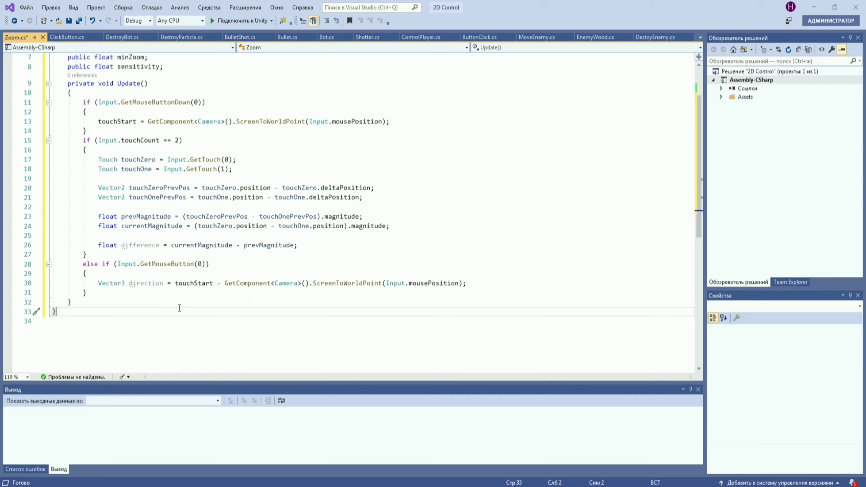
text(GetComponent<Camera>().transform.position += direction;)
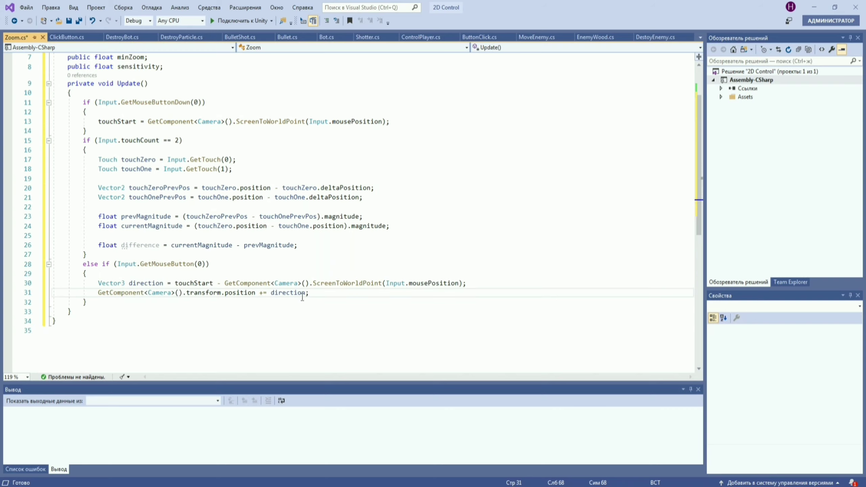
mouse_move(304, 297)
key(Down)
key(Down)
key(Return)
scroll(222, 302, down, 2)
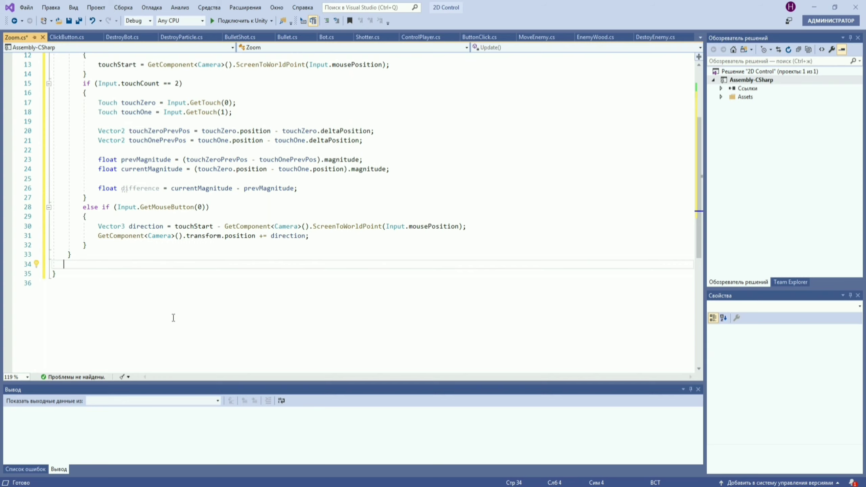
text(void ZoomCamera(float increment)     {         GetComponent<Camera>().orthographicSize = Mathf.Clamp(GetComponent<Camera>().orthographicSize - increment * sensitivity, minZoom, maxZoom);     })
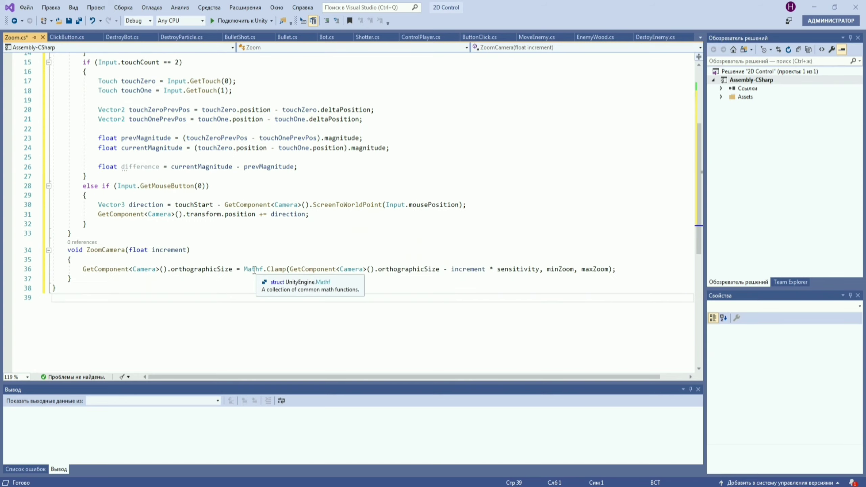
Call ZoomCamera(difference * 0.01f); right after the pinch difference calculation.
mouse_move(276, 270)
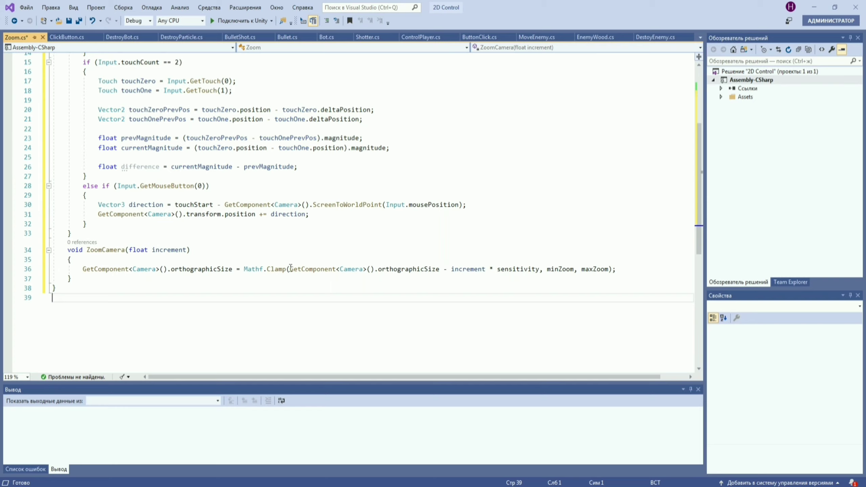
mouse_move(290, 269)
mouse_down()
mouse_move(550, 271)
mouse_move(540, 270)
mouse_up()
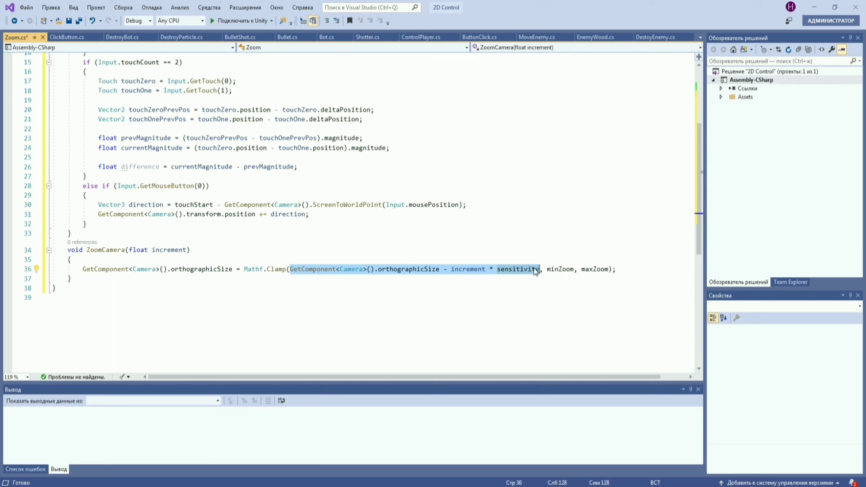
click(572, 289)
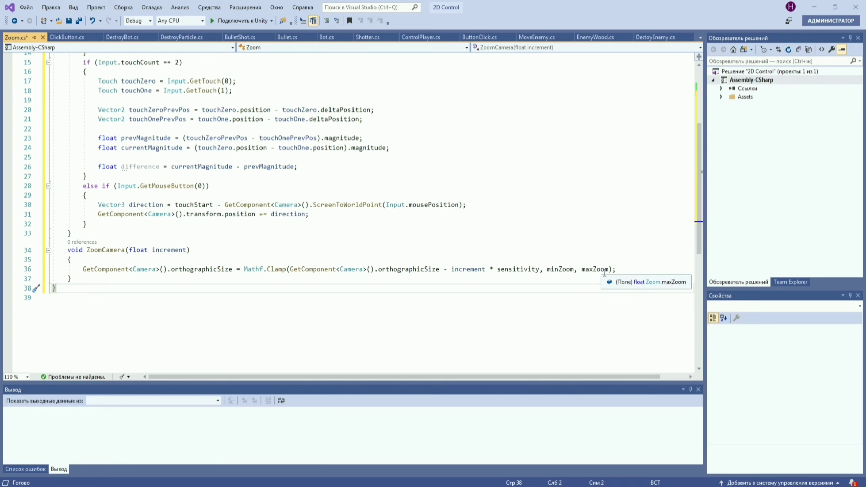
scroll(333, 205, up, 2)
click(298, 224)
key(Return)
text(ZoomCamera(difference * 0.01f);)
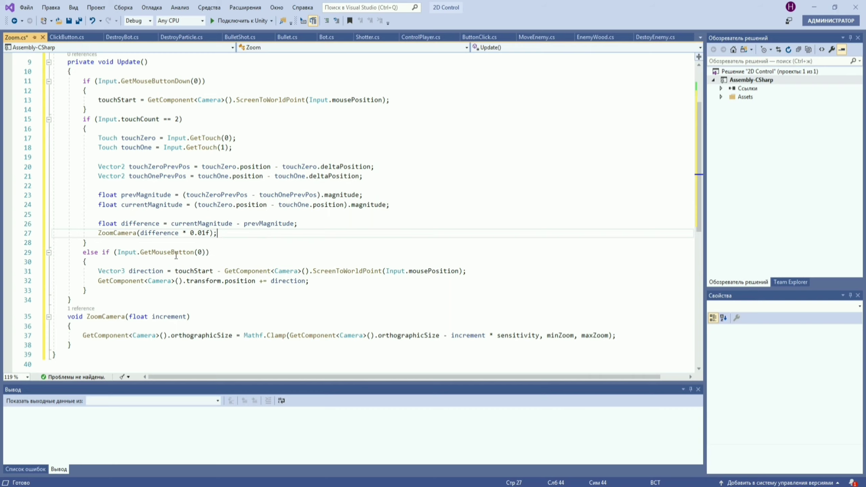
Append ZoomCamera(Input.GetAxis("Mouse ScrollWheel")); to the end of Update and save Zoom.cs.
click(87, 290)
key(Return)
text(ZoomCamera(Input.GetAxis("Mouse ScrollWheel"));)
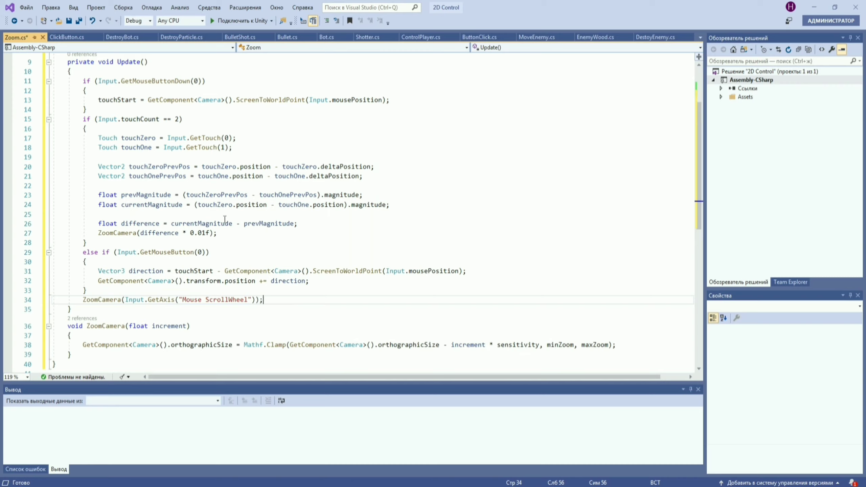
key(ctrl+s)
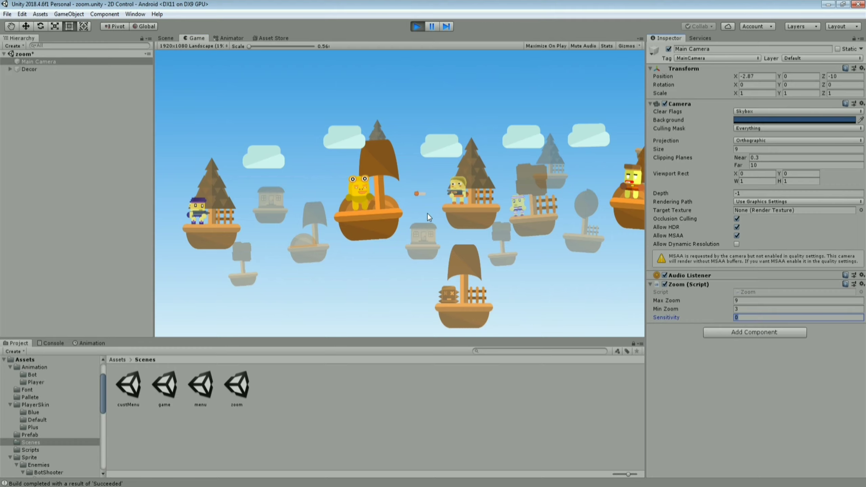
In Play mode, pan the Game view and set Sensitivity to 2, testing scroll zoom.
mouse_move(428, 214)
mouse_down()
mouse_move(488, 253)
mouse_move(441, 231)
mouse_up()
click(761, 318)
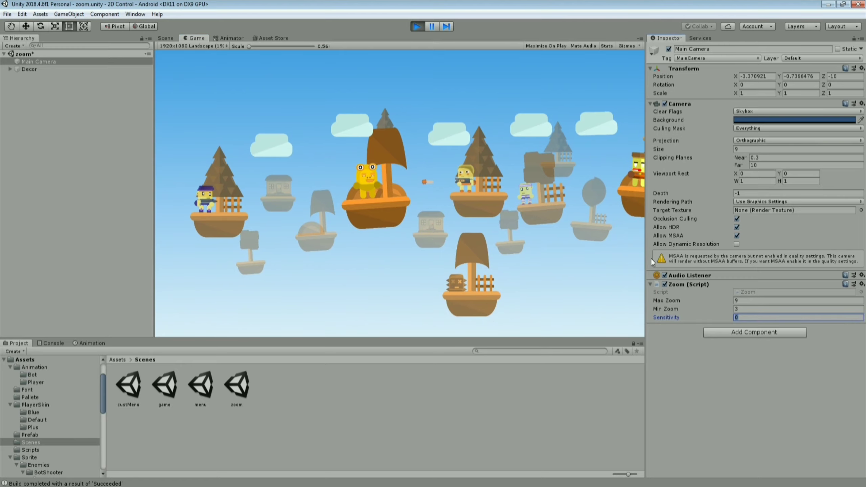
text(2)
scroll(428, 204, up, 4)
scroll(430, 198, up, 2)
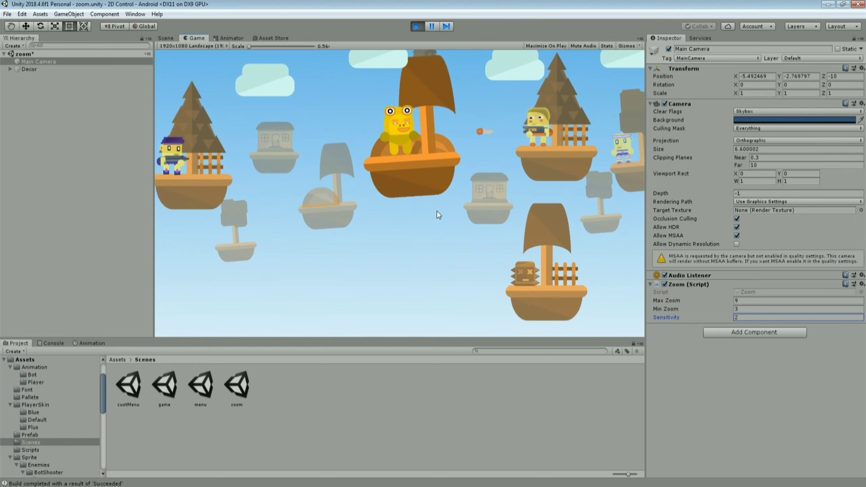
scroll(436, 212, up, 2)
scroll(435, 216, up, 2)
scroll(451, 217, up, 2)
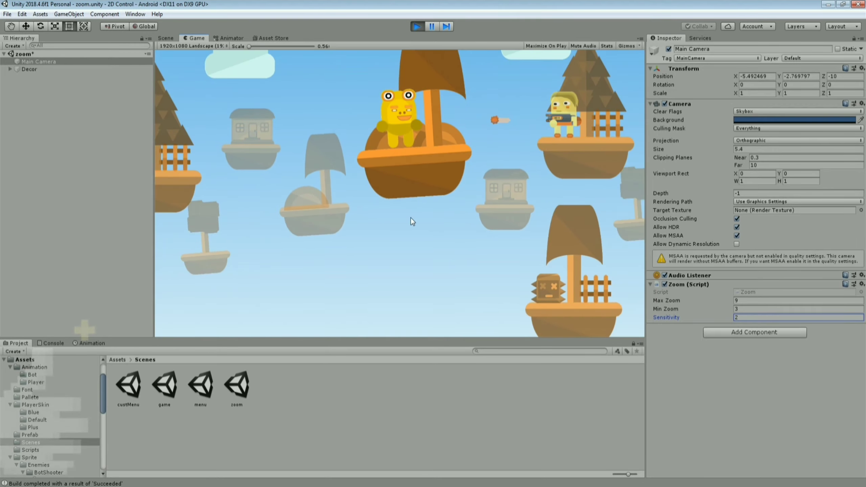
scroll(428, 212, down, 3)
scroll(417, 231, down, 3)
mouse_move(417, 231)
mouse_down()
mouse_move(443, 220)
mouse_move(429, 211)
mouse_move(563, 202)
mouse_move(258, 141)
mouse_move(395, 228)
mouse_up()
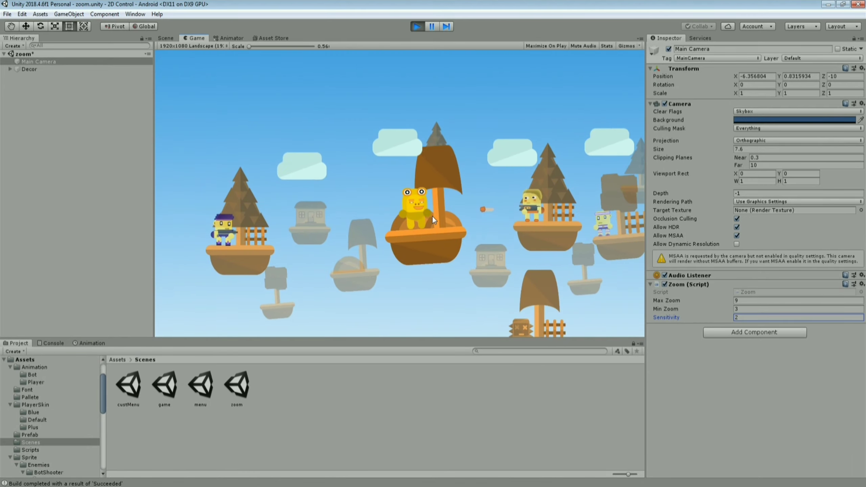
scroll(448, 235, up, 3)
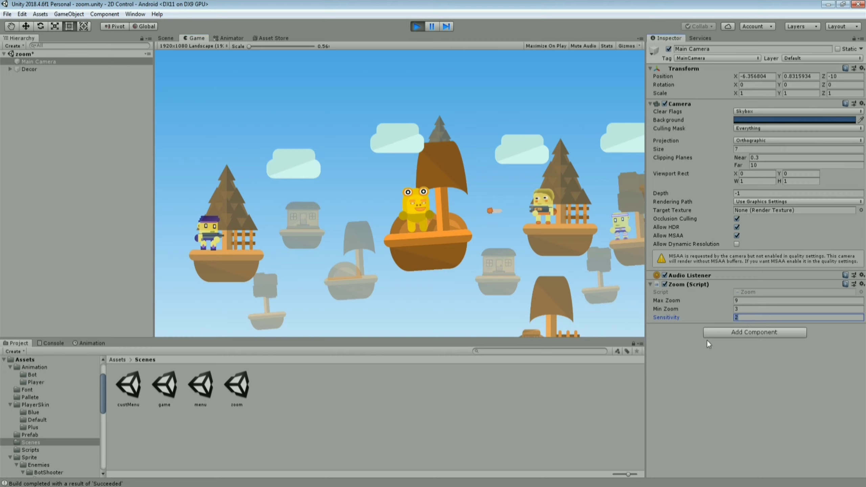
text(99)
Correct Sensitivity to 90 and scroll in and out to check the zoom stays between 3 and 9.
key(BackSpace)
text(0)
scroll(491, 181, down, 2)
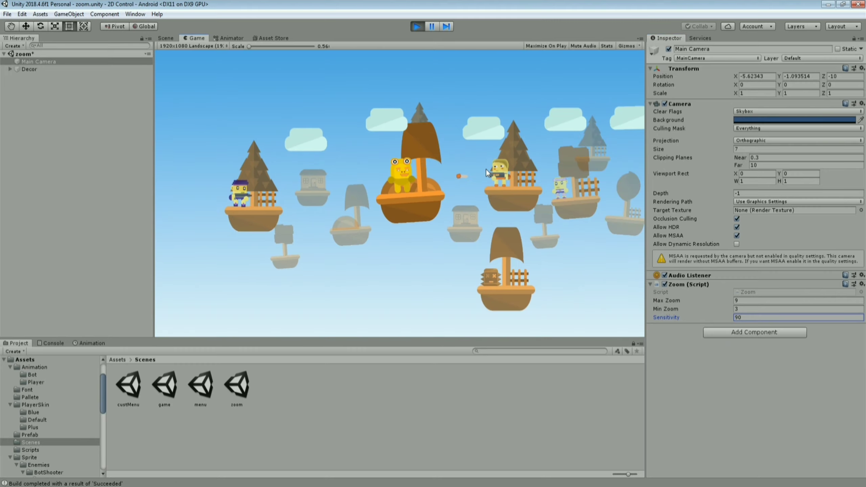
scroll(481, 172, up, 5)
scroll(475, 183, down, 5)
scroll(400, 206, up, 5)
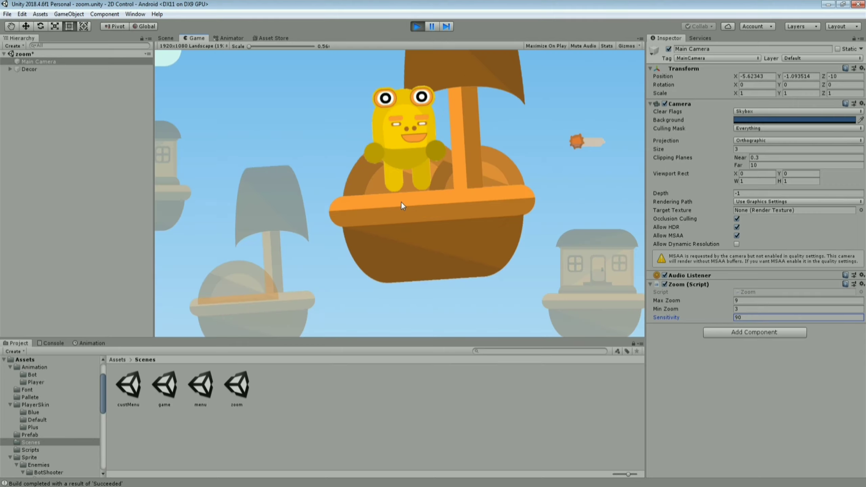
scroll(400, 202, down, 5)
scroll(400, 206, up, 5)
scroll(401, 207, down, 5)
Set Max Zoom to 111 and scroll out in Play mode until the camera size reaches 75.
click(763, 302)
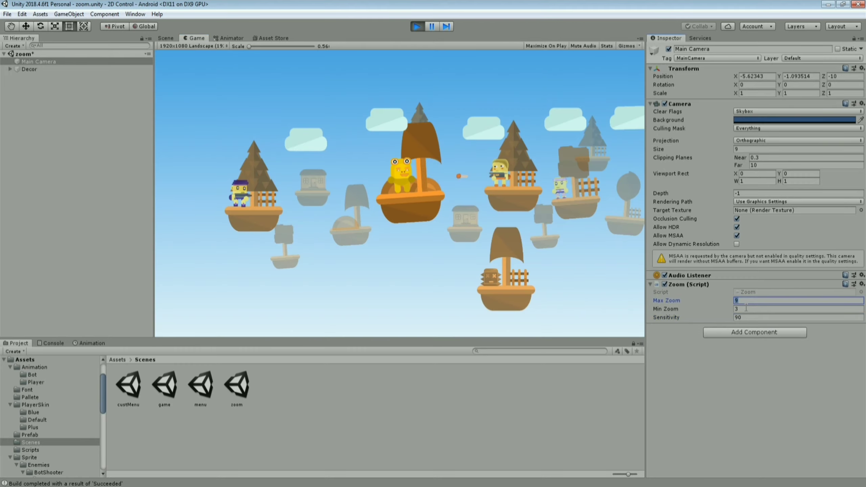
text(1)
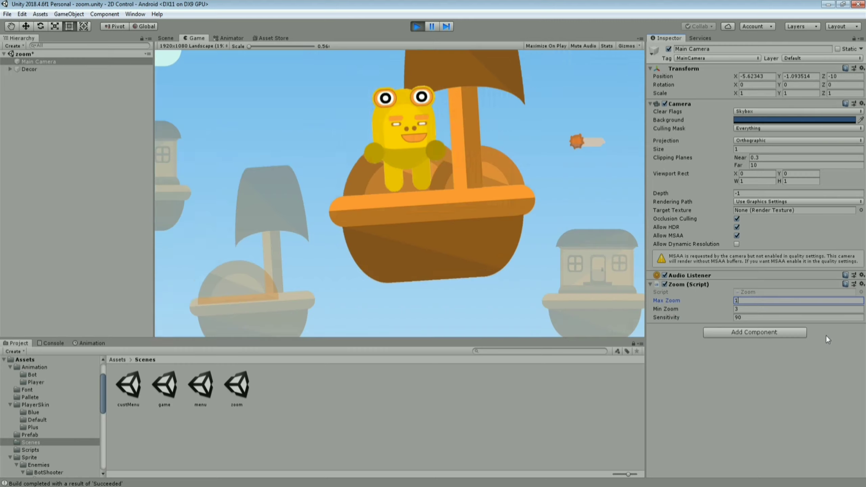
text(11)
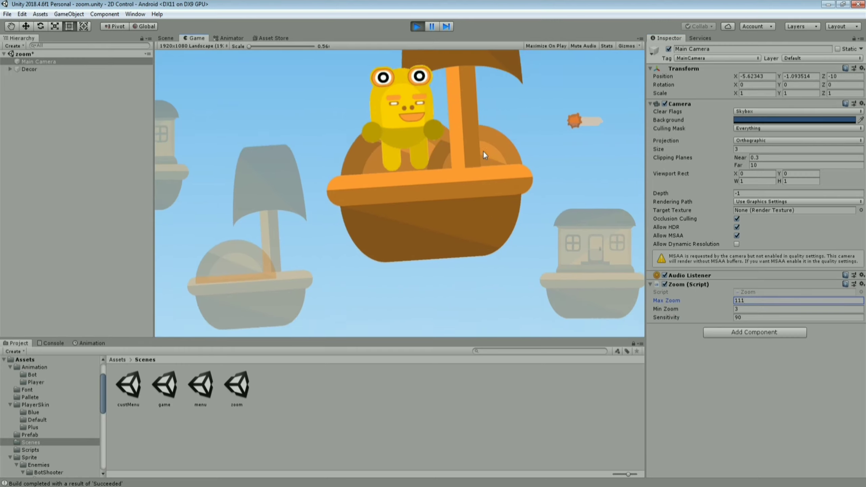
scroll(483, 150, down, 5)
scroll(456, 202, down, 3)
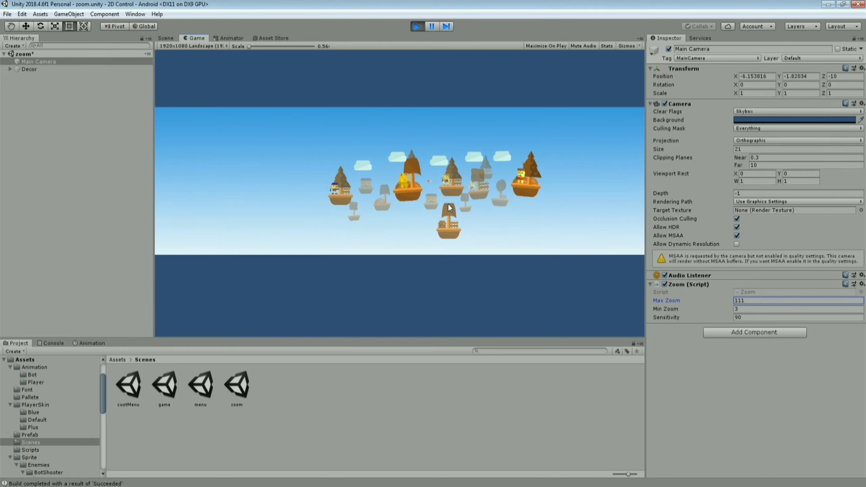
scroll(448, 204, down, 3)
scroll(448, 205, down, 2)
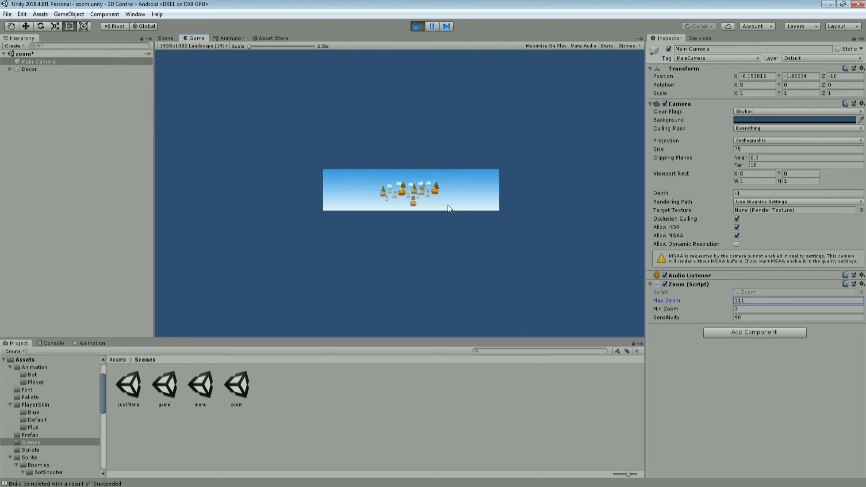
scroll(415, 207, up, 8)
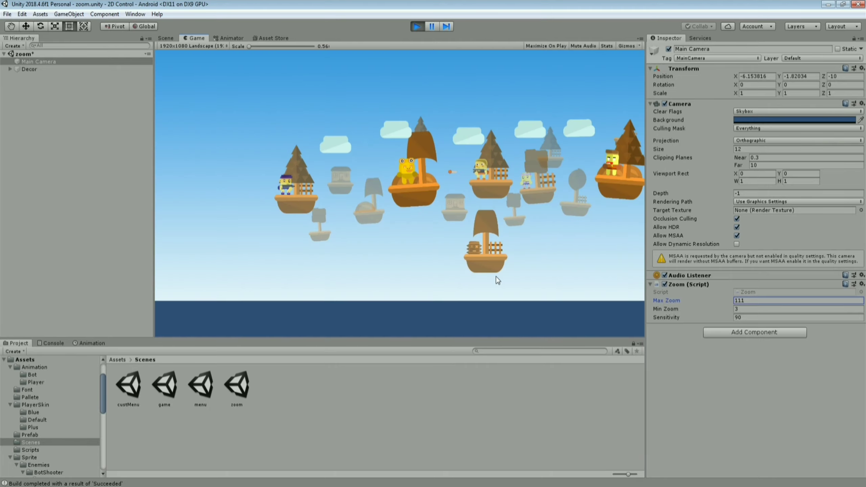